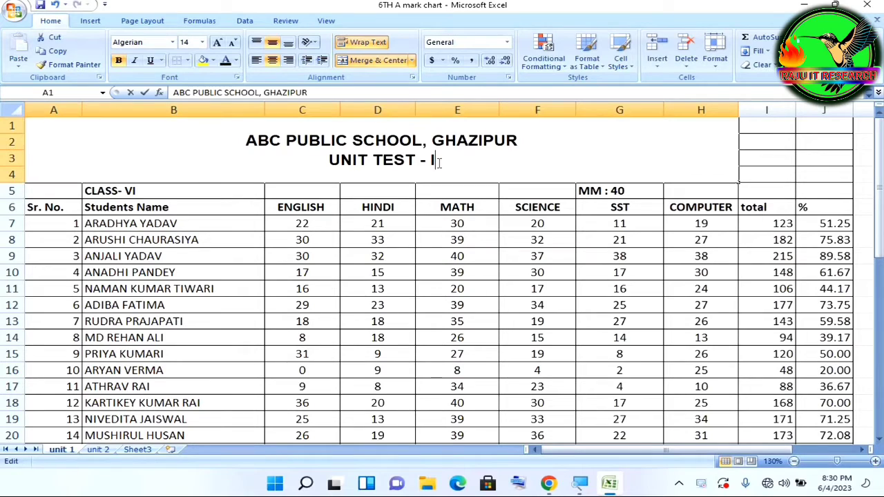
Remove the "UNIT TEST - I" line from the merged school title cell
{"action": "left_click_drag", "start_coordinate": [436, 160], "coordinate": [314, 163]}
{"action": "key", "text": "BackSpace"}
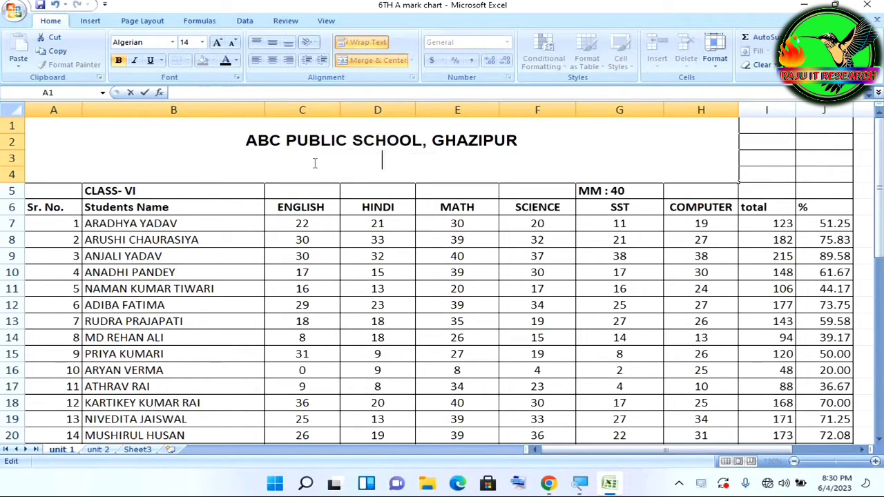
{"action": "left_click", "coordinate": [317, 206]}
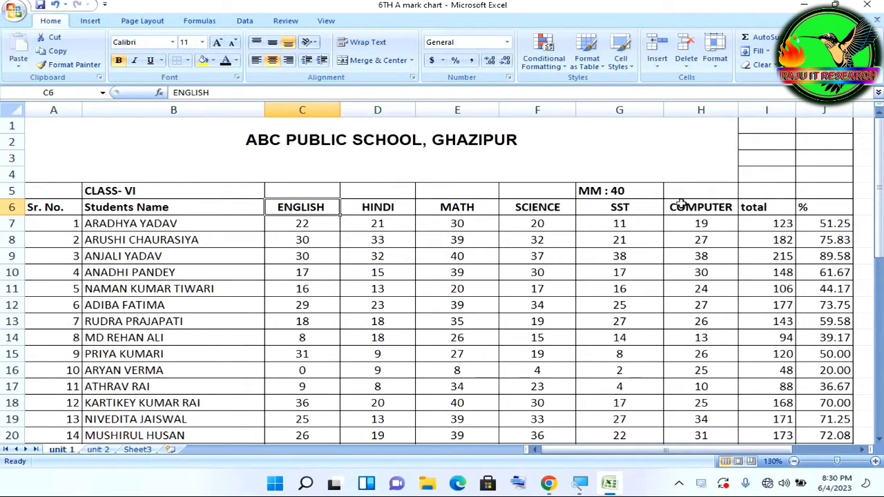
{"action": "left_click", "coordinate": [758, 209]}
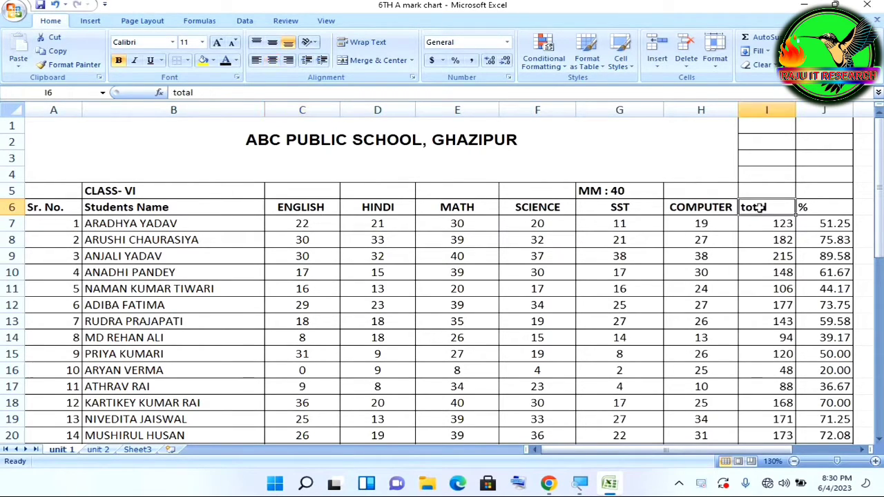
{"action": "left_click", "coordinate": [834, 213]}
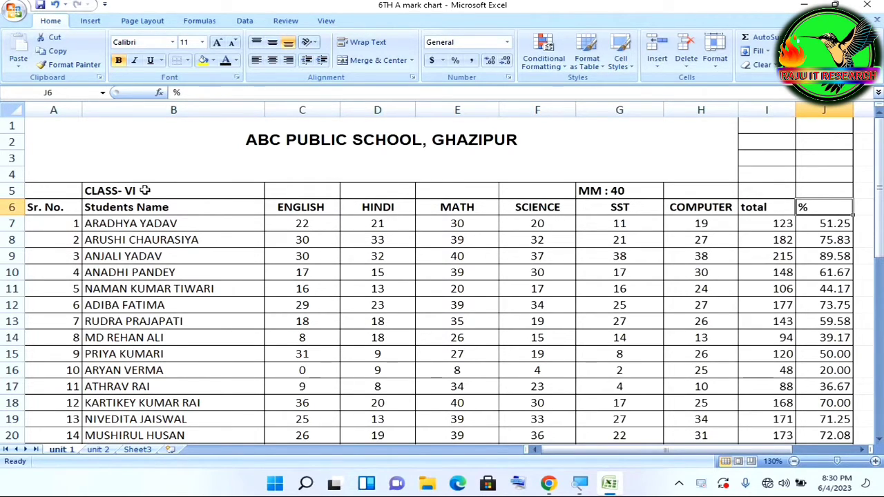
{"action": "left_click", "coordinate": [261, 146]}
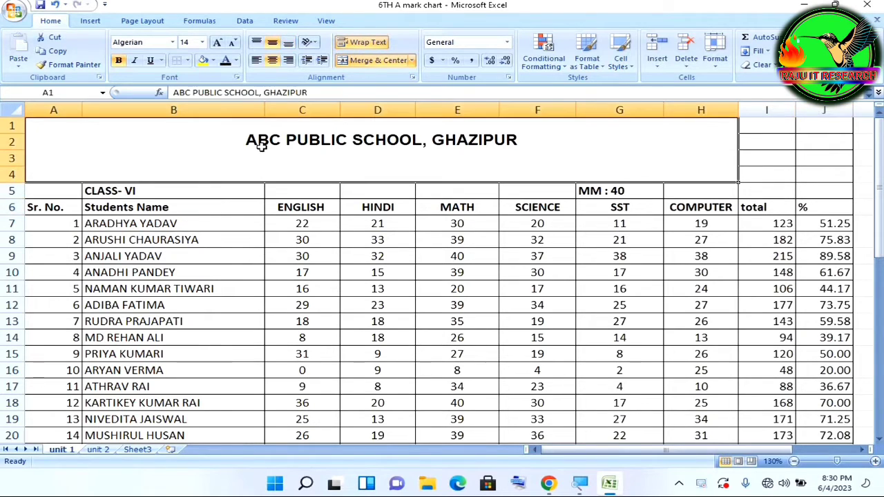
{"action": "left_click", "coordinate": [159, 191]}
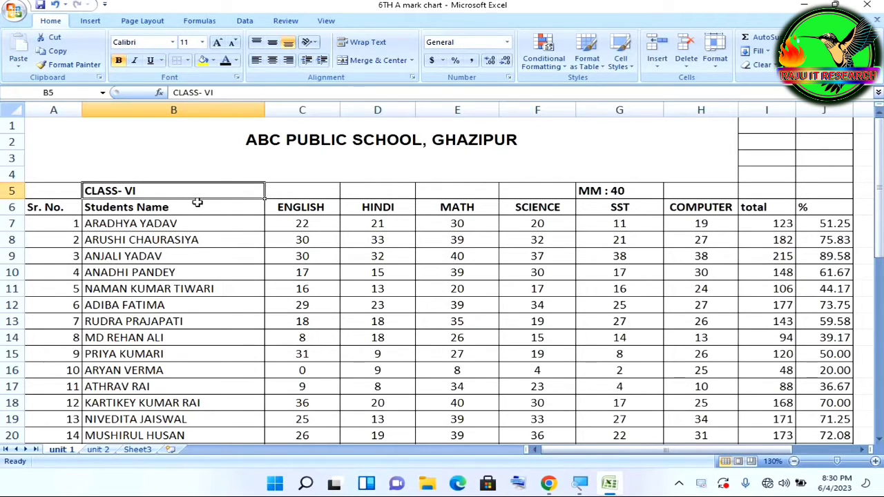
Change the serial number column heading in A6 to "ROLL. No."
{"action": "double_click", "coordinate": [54, 209]}
{"action": "left_click_drag", "start_coordinate": [38, 208], "coordinate": [5, 207]}
{"action": "type", "text": "ROLL"}
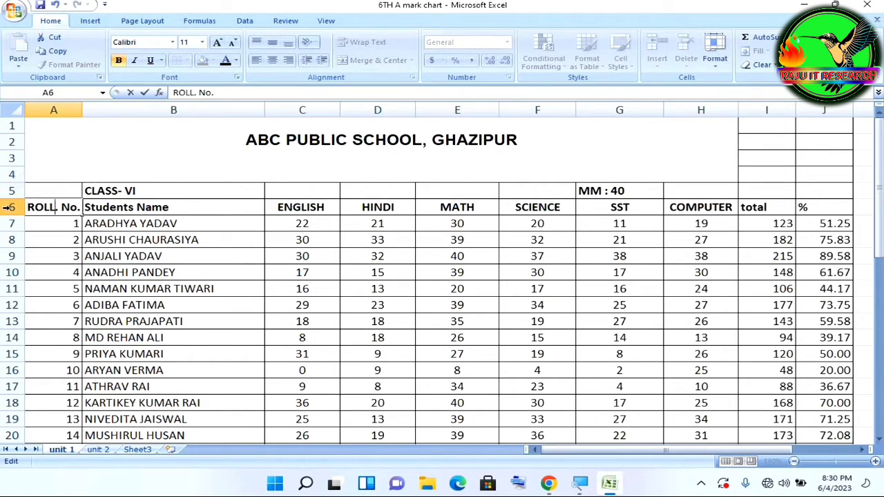
{"action": "left_click", "coordinate": [204, 212]}
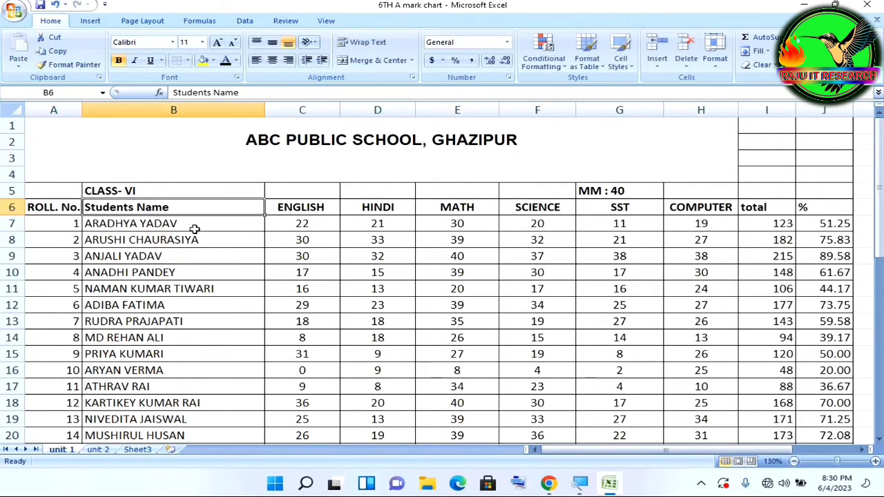
Look through the full student list and all subject, total and percentage columns of the mark chart
{"action": "scroll", "coordinate": [188, 230], "scroll_direction": "down", "scroll_amount": 13}
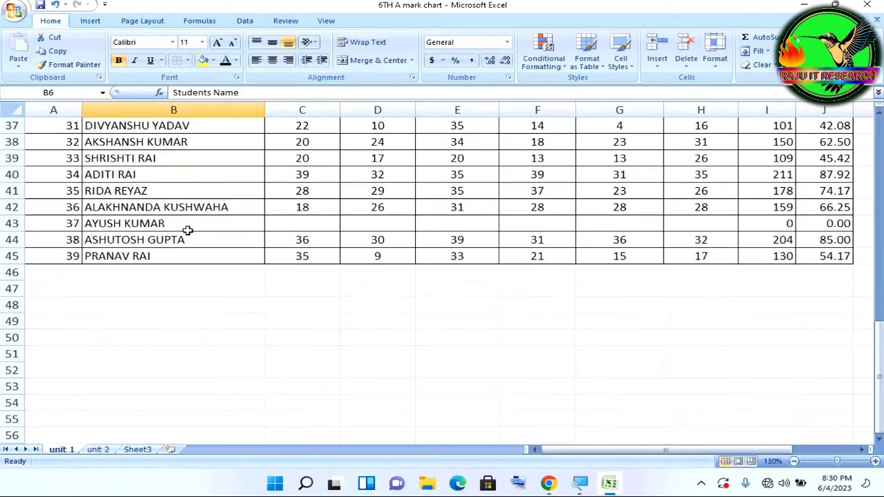
{"action": "scroll", "coordinate": [188, 230], "scroll_direction": "up", "scroll_amount": 13}
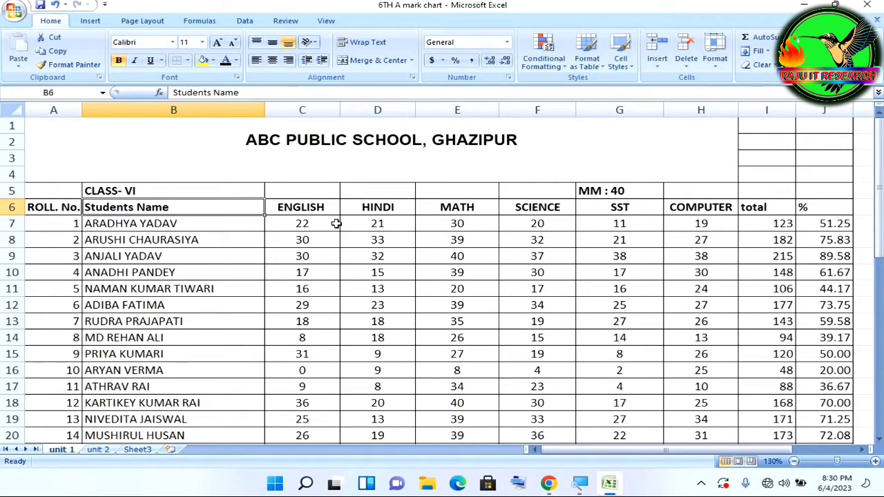
{"action": "scroll", "coordinate": [336, 223], "scroll_direction": "up", "scroll_amount": 3, "text": "ctrl"}
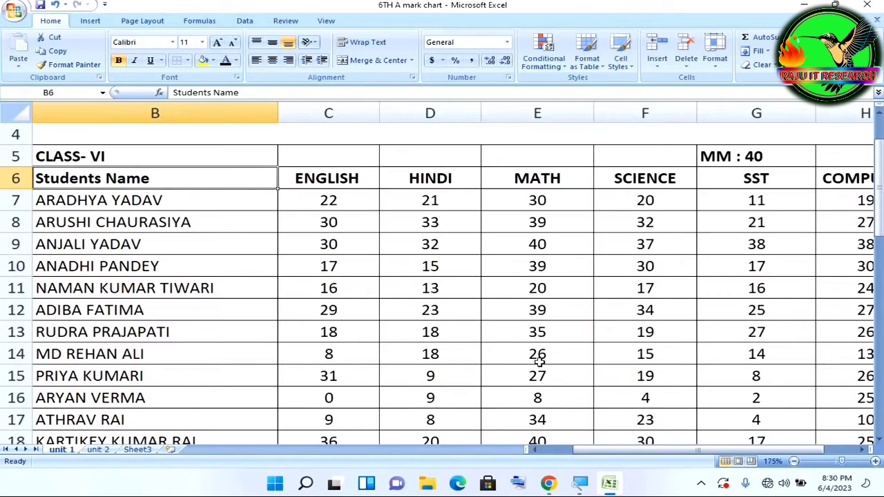
{"action": "left_click_drag", "start_coordinate": [628, 450], "coordinate": [649, 455]}
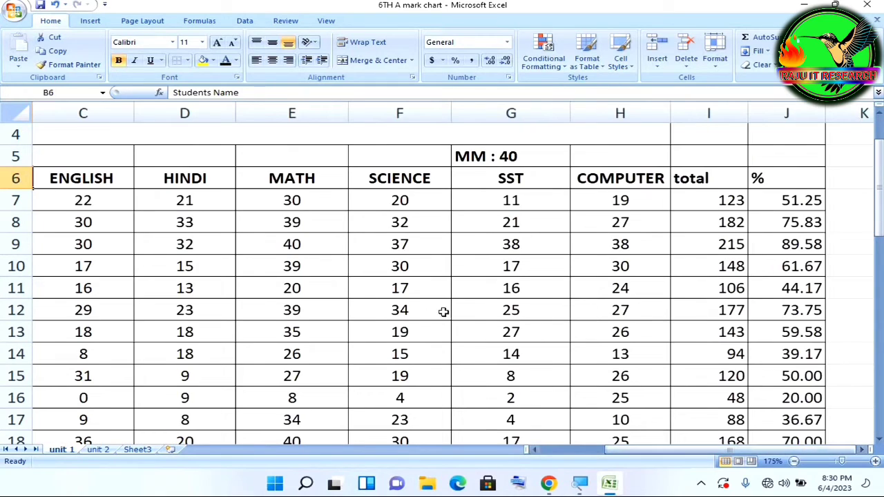
{"action": "left_click", "coordinate": [572, 452]}
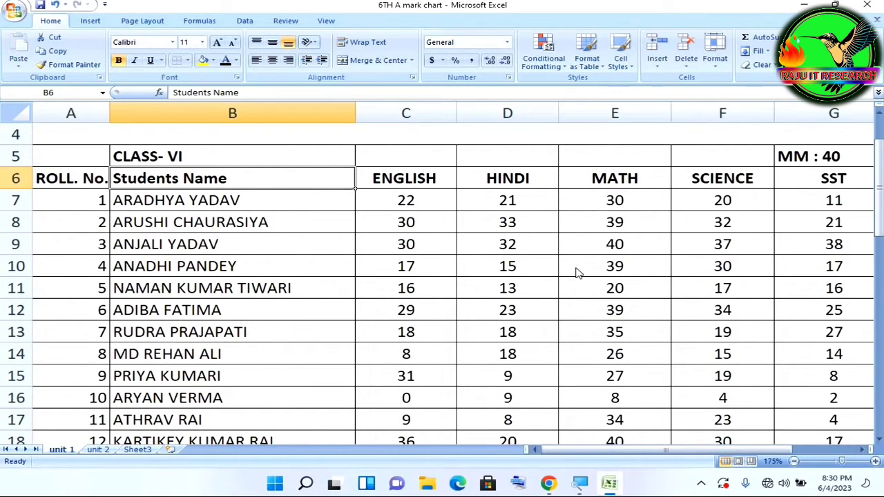
{"action": "scroll", "coordinate": [575, 267], "scroll_direction": "down", "scroll_amount": 1}
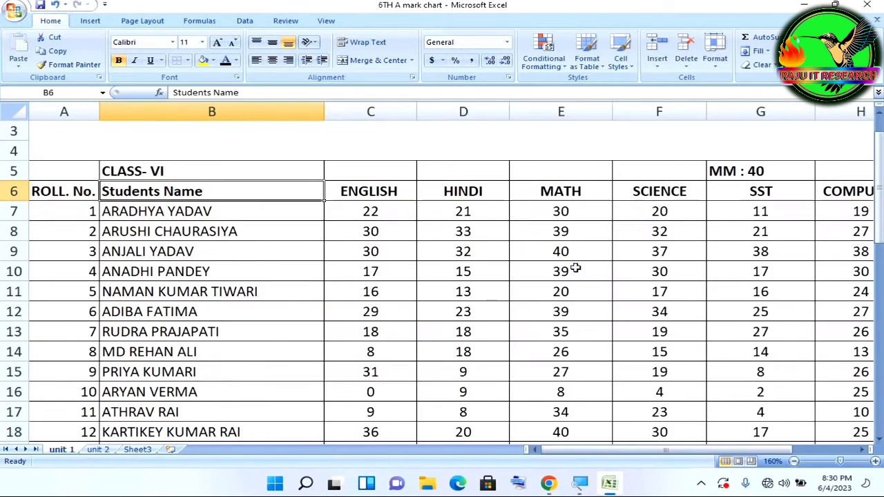
{"action": "scroll", "coordinate": [576, 270], "scroll_direction": "down", "scroll_amount": 2}
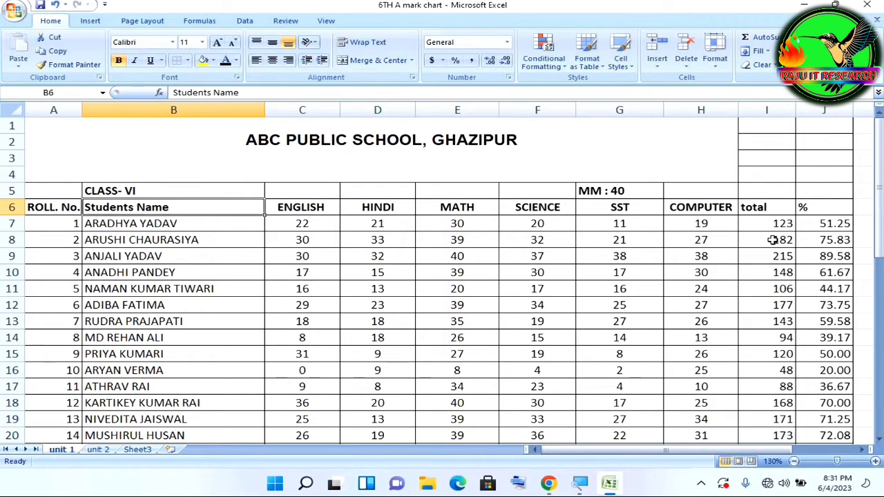
Clear the total and % columns from row 8 down to the last student, keeping the formulas in row 7
{"action": "left_click_drag", "start_coordinate": [774, 239], "coordinate": [791, 447]}
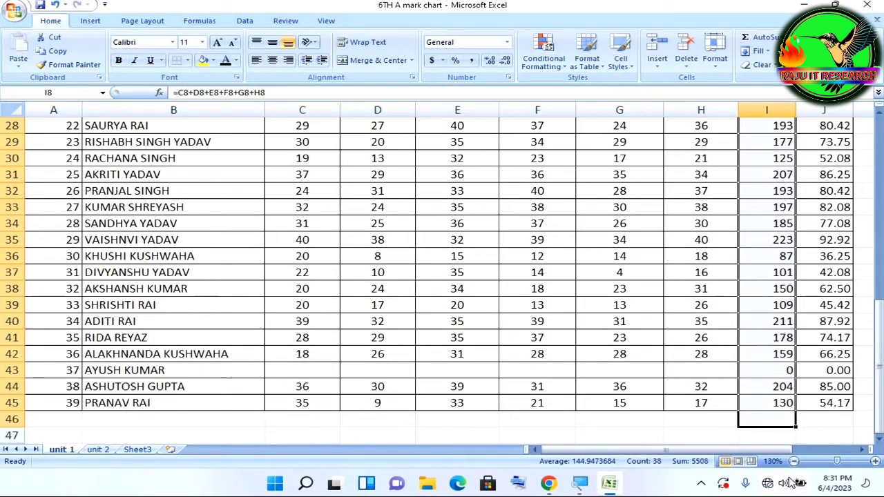
{"action": "key", "text": "Delete"}
{"action": "left_click_drag", "start_coordinate": [846, 240], "coordinate": [853, 440]}
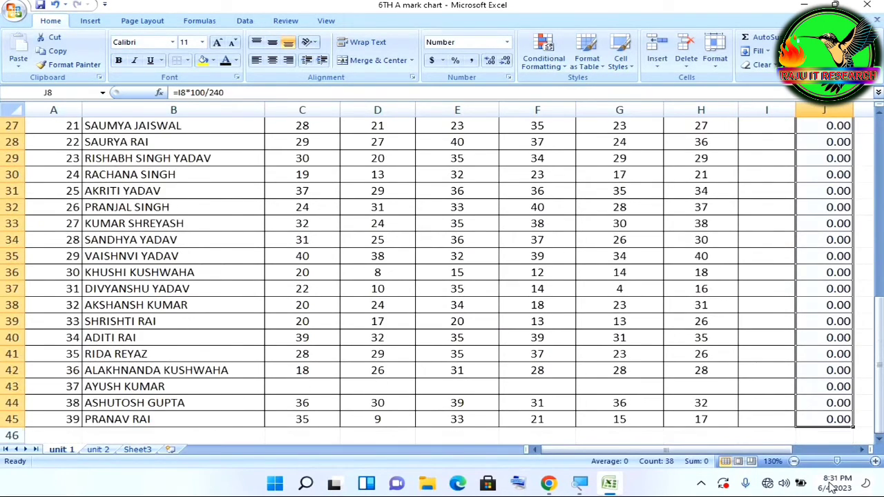
{"action": "key", "text": "Delete"}
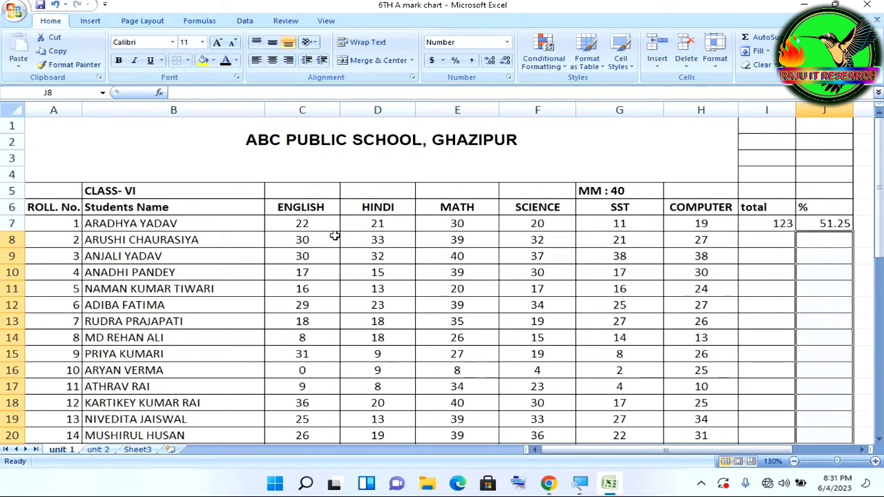
{"action": "left_click", "coordinate": [390, 167]}
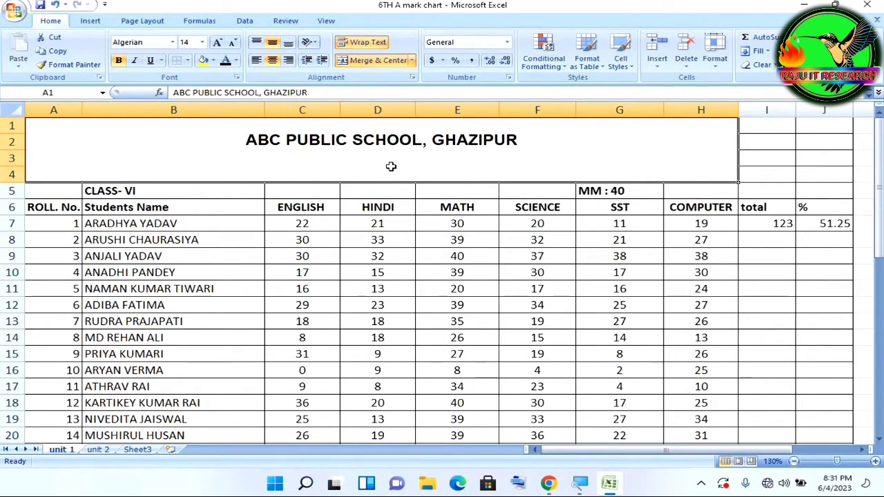
{"action": "left_click", "coordinate": [770, 236]}
{"action": "left_click", "coordinate": [749, 222]}
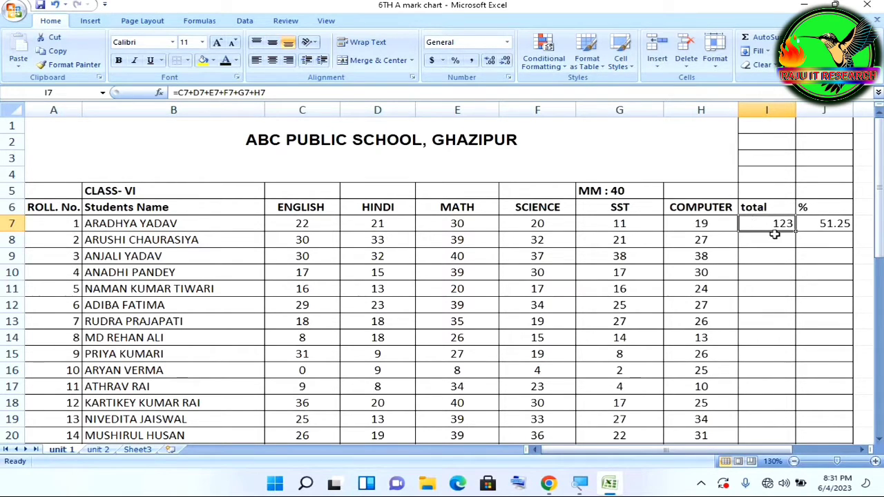
{"action": "left_click", "coordinate": [310, 226]}
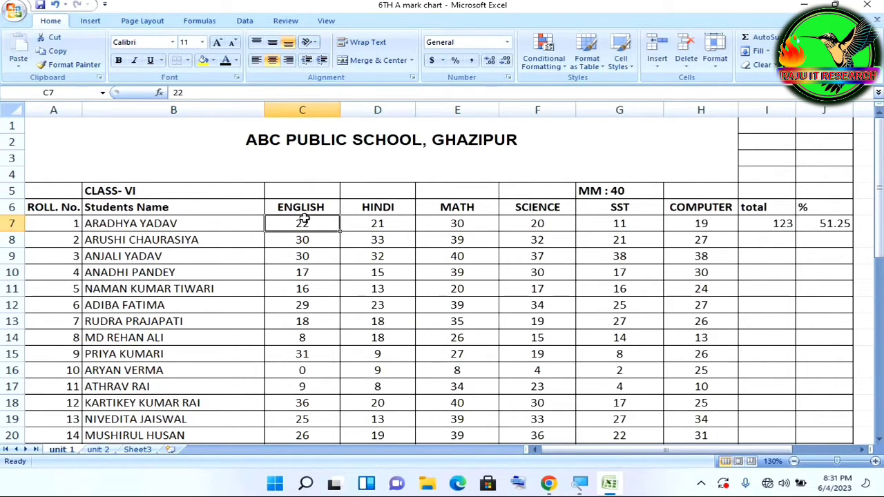
{"action": "scroll", "coordinate": [323, 245], "scroll_direction": "down", "scroll_amount": 1}
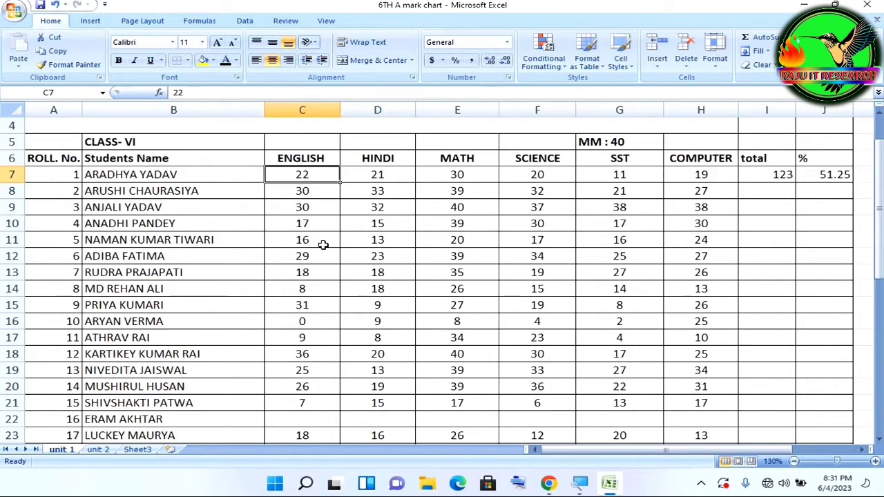
{"action": "scroll", "coordinate": [322, 245], "scroll_direction": "up", "scroll_amount": 1}
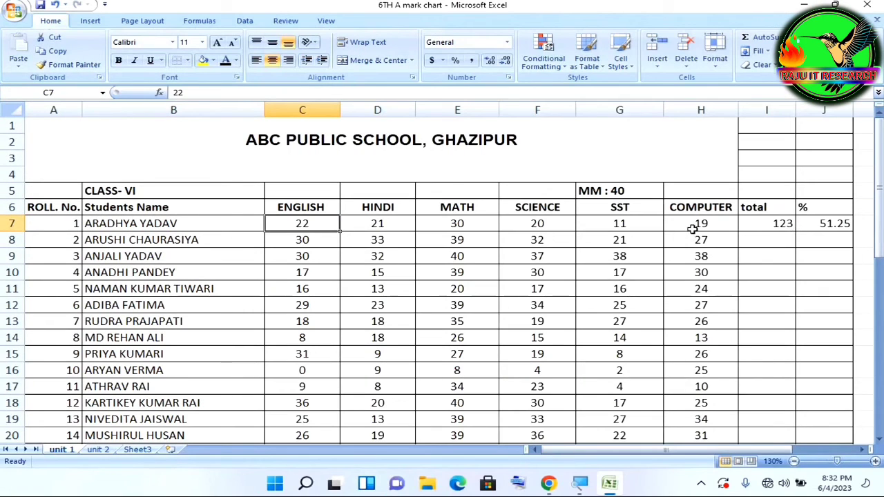
Examine the total formula =C7+D7+E7+F7+G7+H7 in I7 and the subject marks it adds, leaving it as it is
{"action": "left_click", "coordinate": [770, 228]}
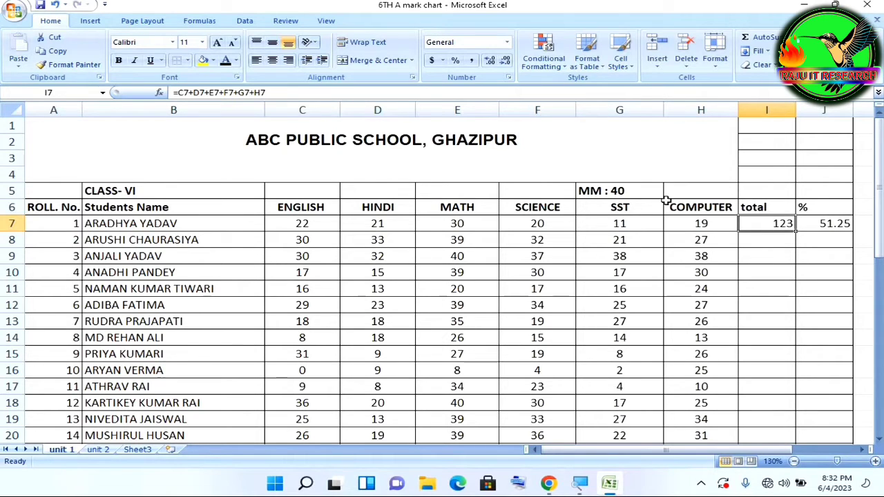
{"action": "left_click", "coordinate": [272, 92]}
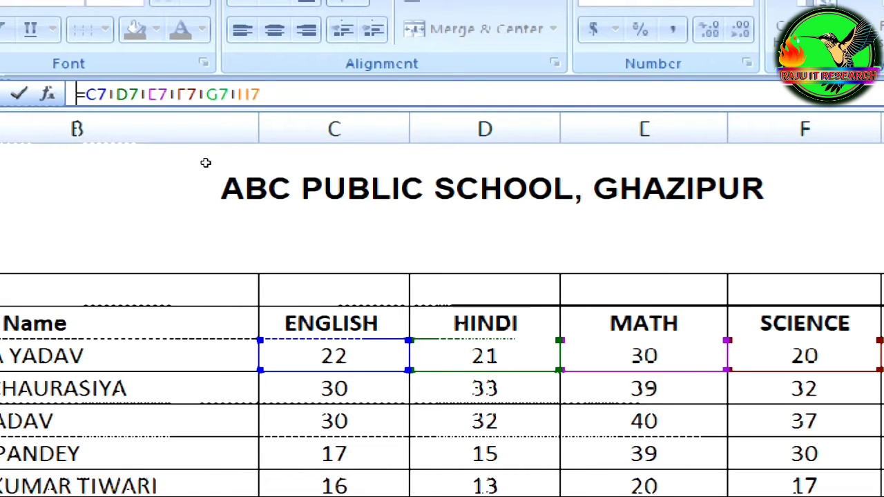
{"action": "key", "text": "Right"}
{"action": "key", "text": "Right"}
{"action": "key", "text": "Right"}
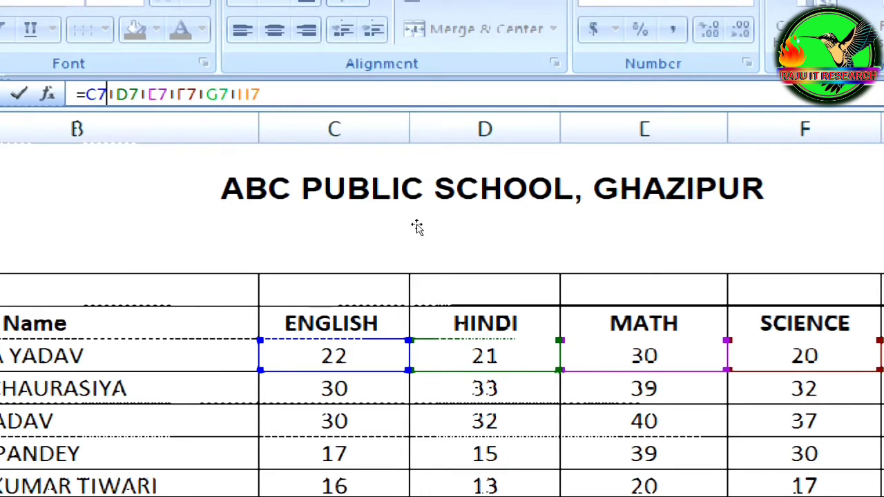
{"action": "key", "text": "Escape"}
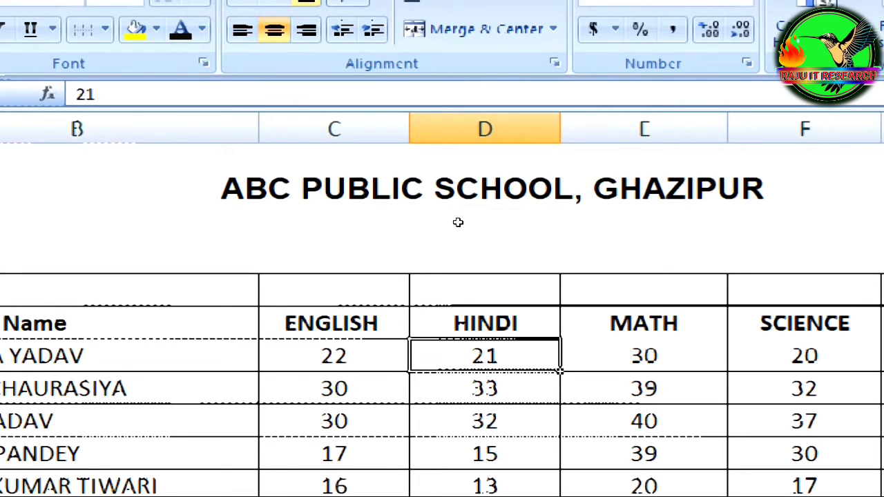
{"action": "key", "text": "Right"}
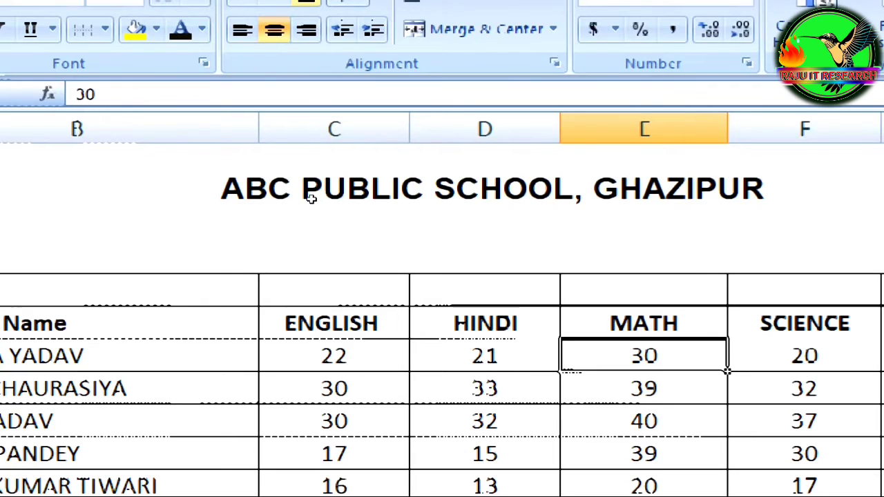
{"action": "key", "text": "ctrl+Right"}
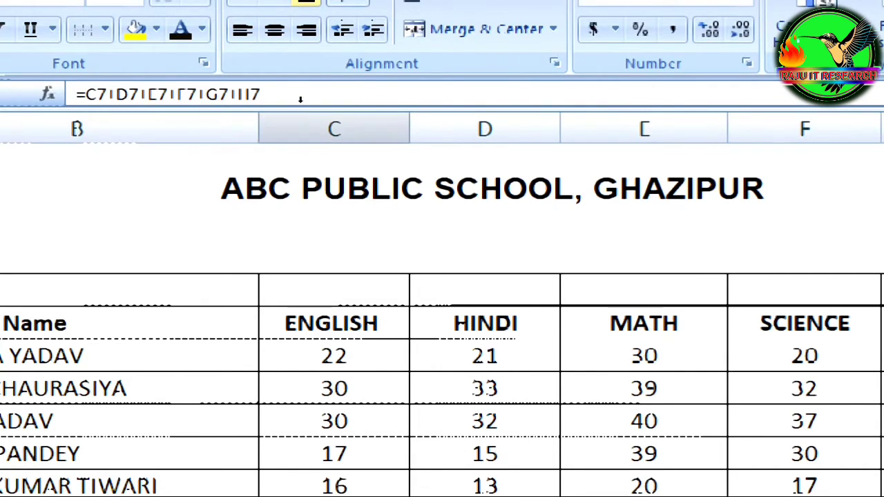
{"action": "left_click", "coordinate": [301, 96]}
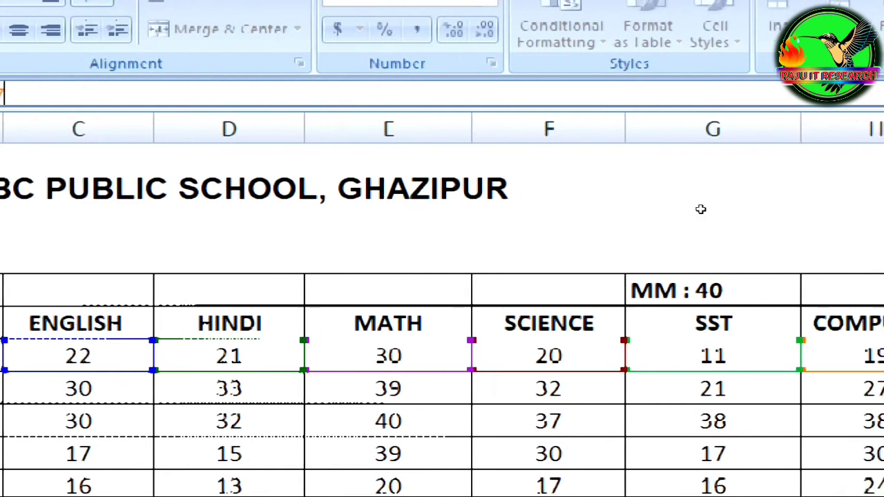
{"action": "type", "text": "E"}
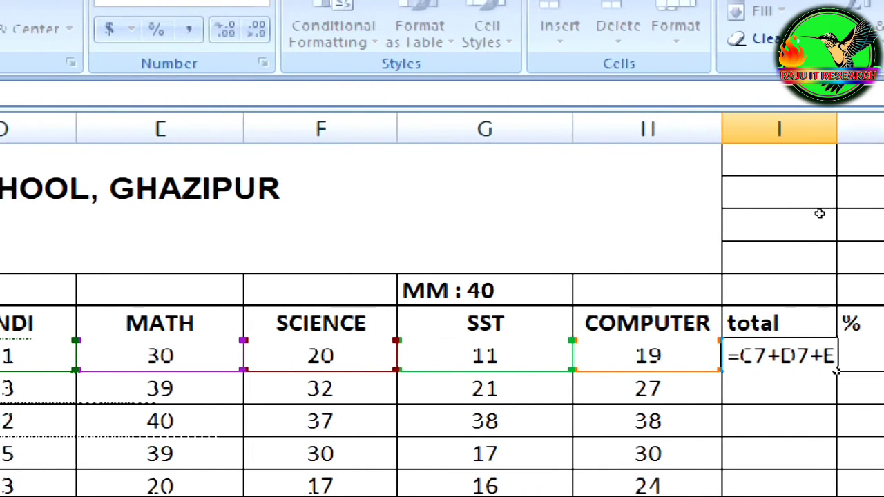
{"action": "key", "text": "Return"}
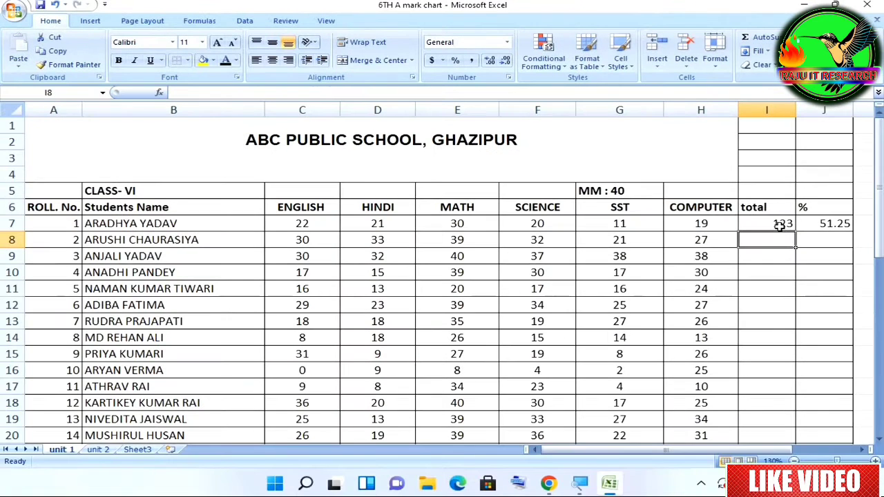
Fill the total formula from I7 down through I45 for all the students
{"action": "left_click", "coordinate": [792, 365]}
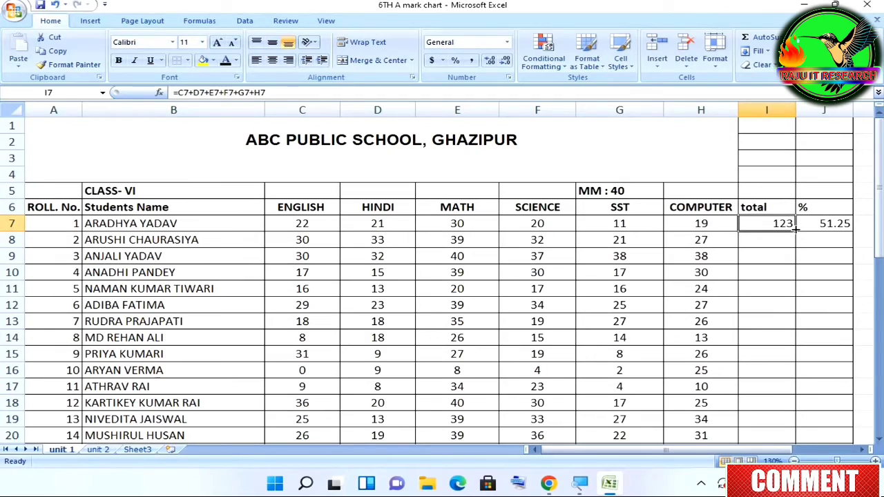
{"action": "left_click_drag", "start_coordinate": [795, 229], "coordinate": [790, 361]}
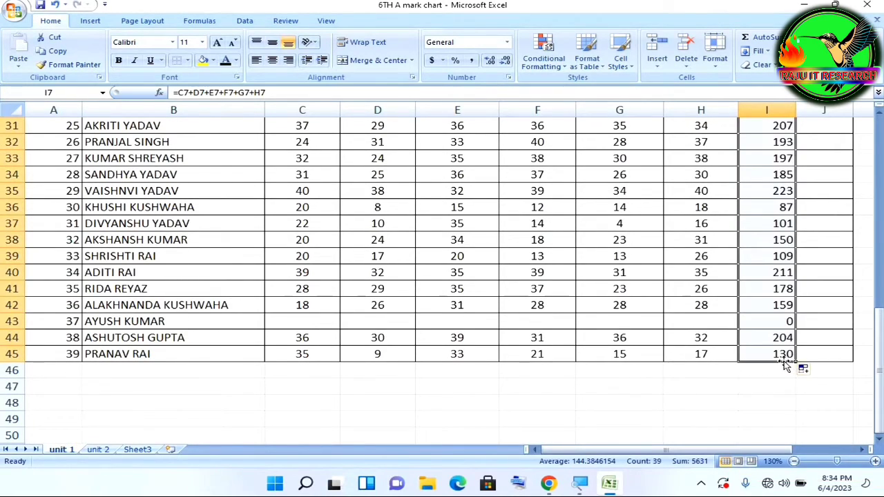
{"action": "scroll", "coordinate": [786, 366], "scroll_direction": "up", "scroll_amount": 10}
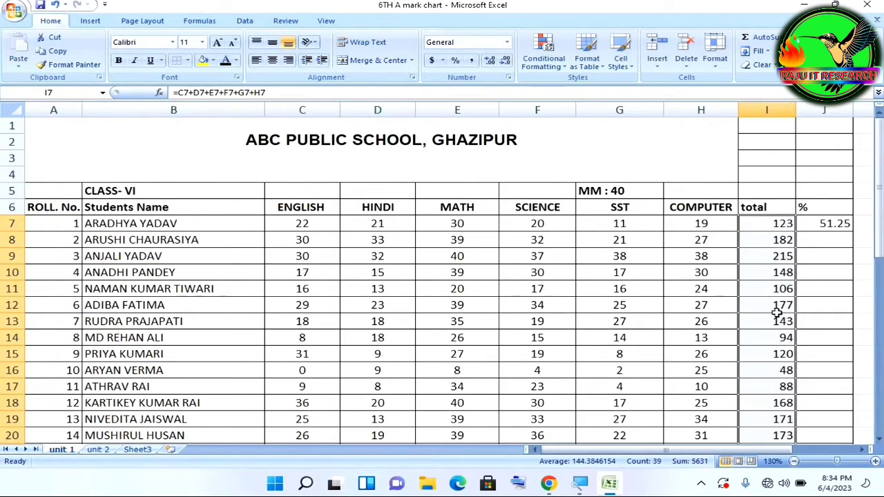
Set the first student's COMPUTER mark in H7 to 0 to test the total and percentage formulas
{"action": "left_click", "coordinate": [773, 242]}
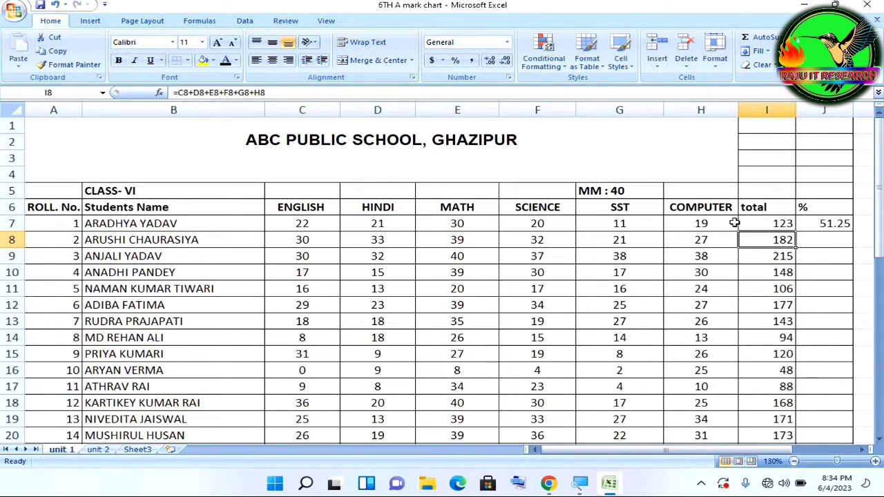
{"action": "left_click", "coordinate": [683, 224]}
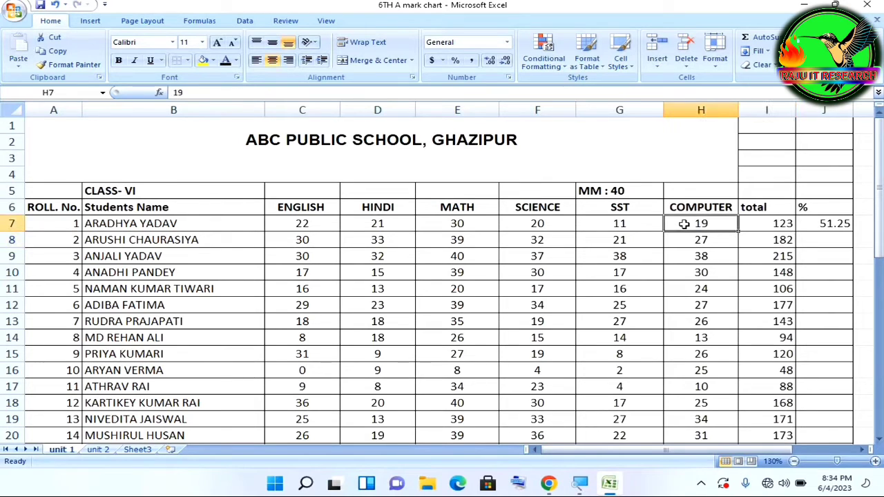
{"action": "type", "text": "0"}
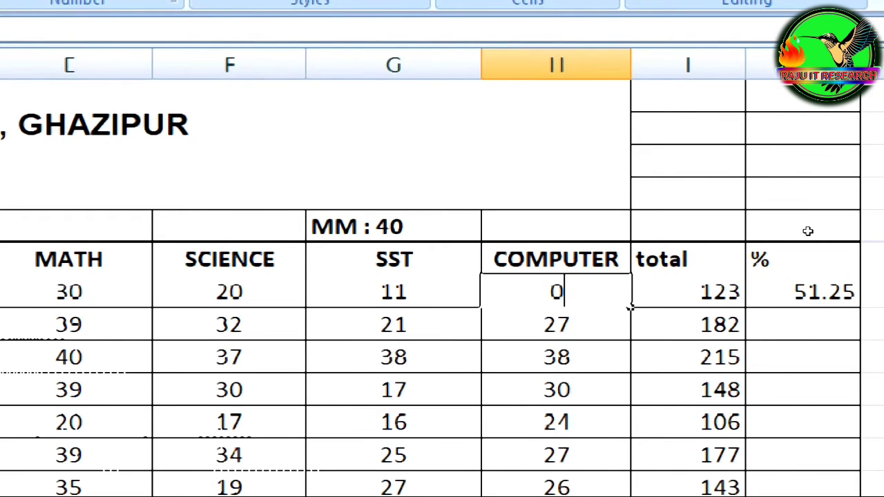
{"action": "key", "text": "Return"}
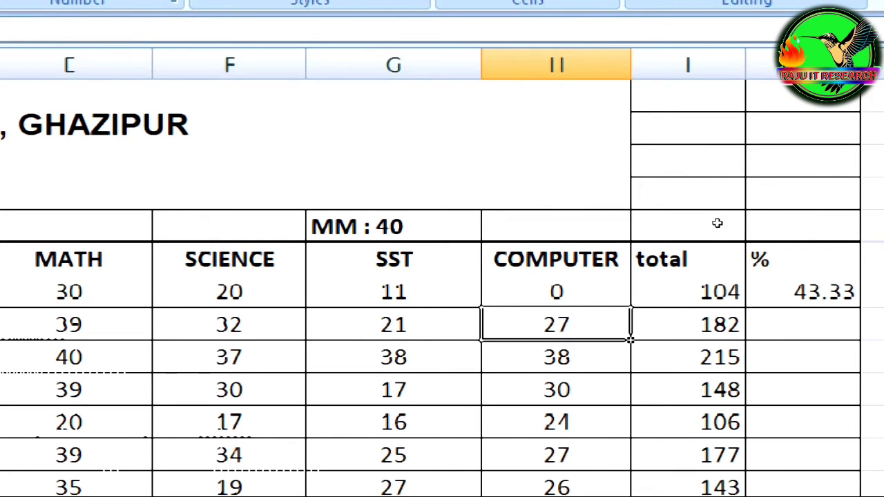
Restore the first student's COMPUTER mark in H7 to 19
{"action": "key", "text": "Up"}
{"action": "type", "text": "19"}
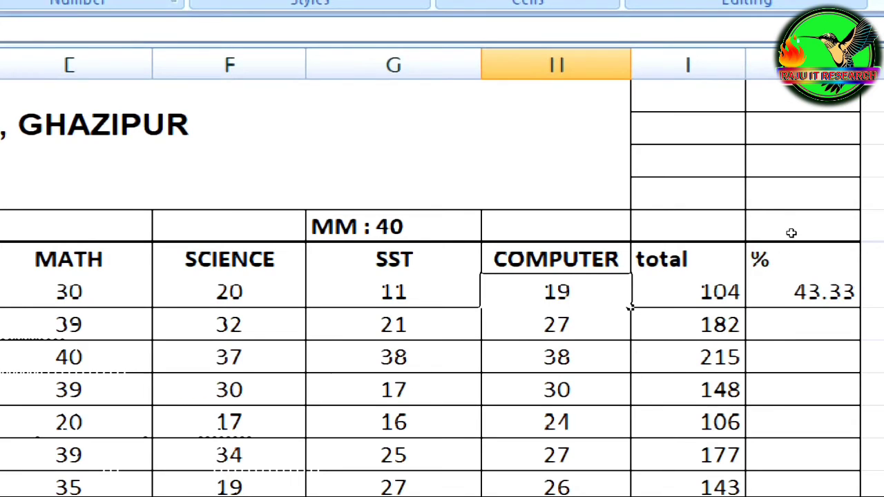
{"action": "key", "text": "Right"}
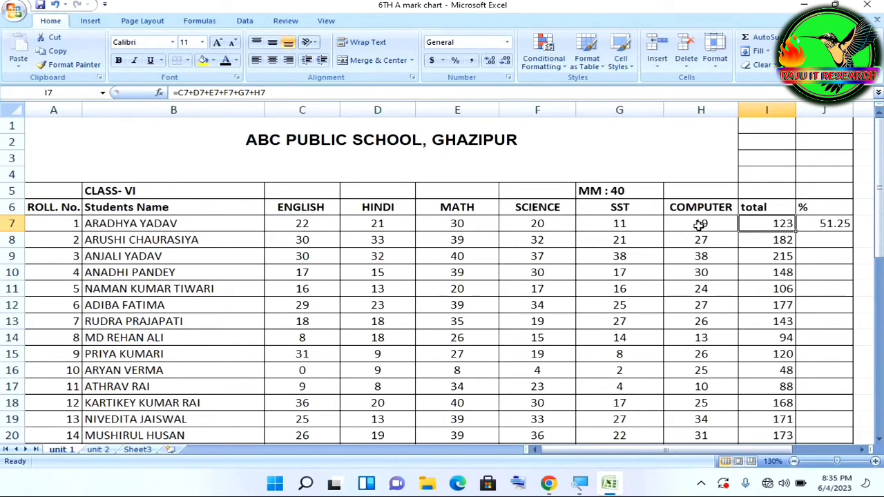
Examine the percentage formula =I7*100/240 in J7, leaving it as it is
{"action": "left_click", "coordinate": [809, 223]}
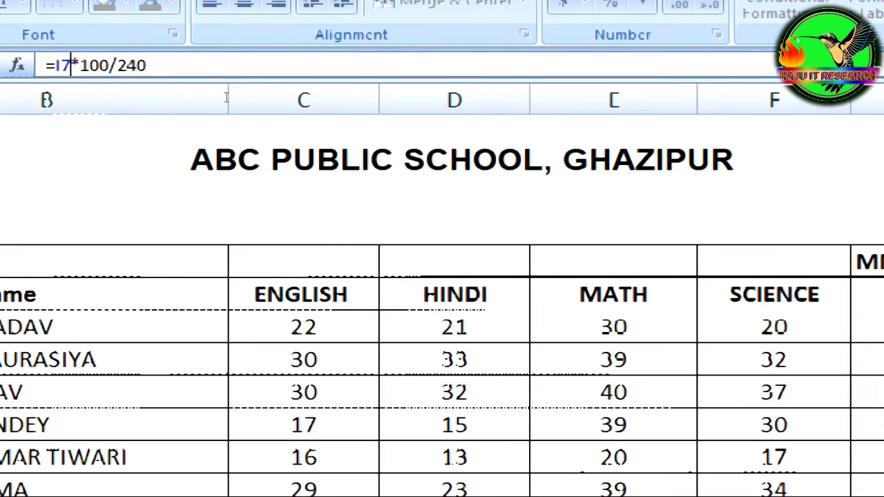
{"action": "key", "text": "Right"}
{"action": "key", "text": "Return"}
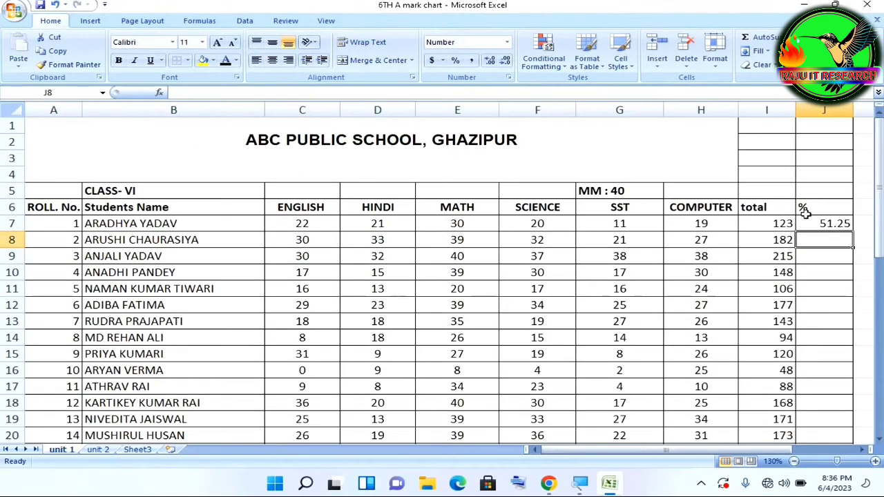
Fill the percentage formula from J7 down through J45 for all the students
{"action": "left_click", "coordinate": [842, 224]}
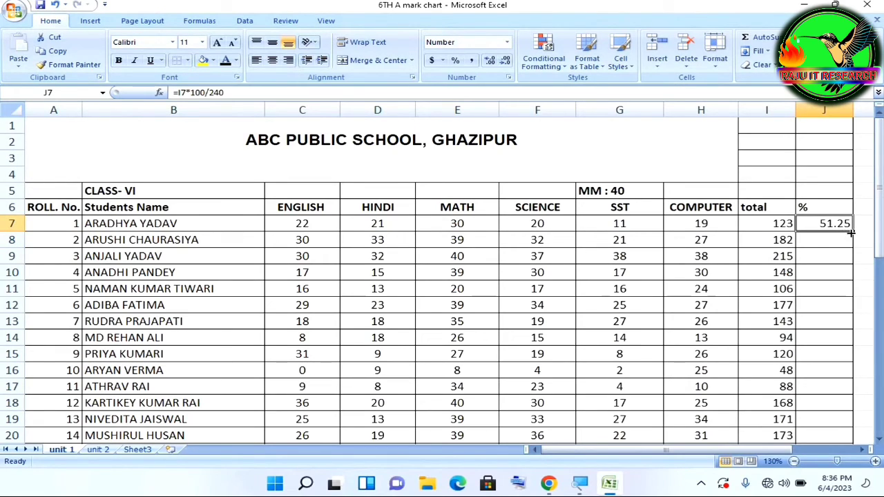
{"action": "left_click_drag", "start_coordinate": [851, 234], "coordinate": [853, 413]}
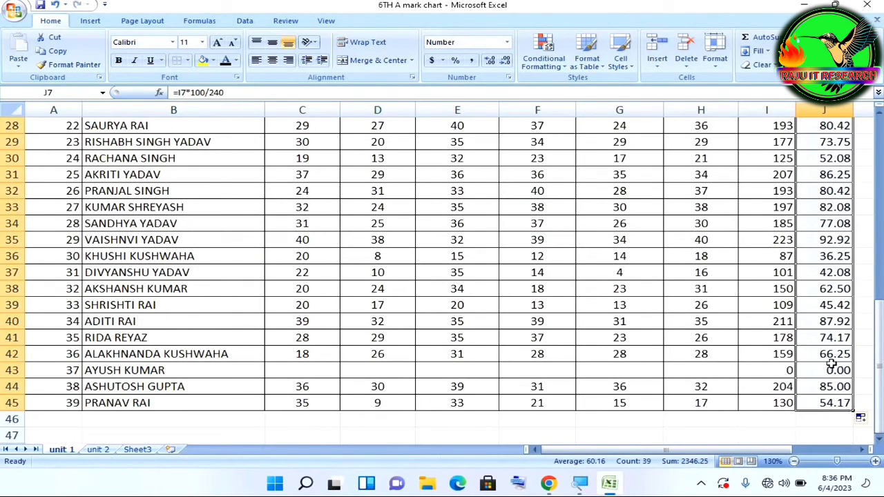
{"action": "scroll", "coordinate": [832, 365], "scroll_direction": "up", "scroll_amount": 9}
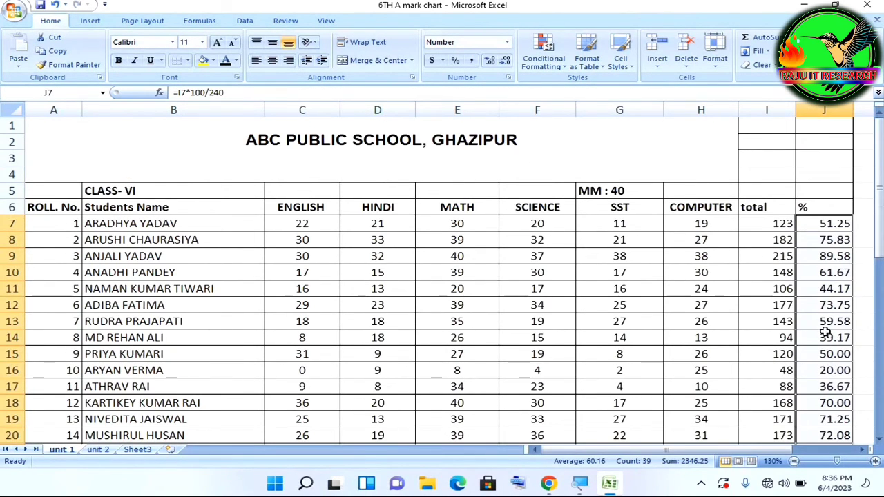
Check the copied percentage formula in J10 and look over the whole mark chart
{"action": "left_click", "coordinate": [816, 273]}
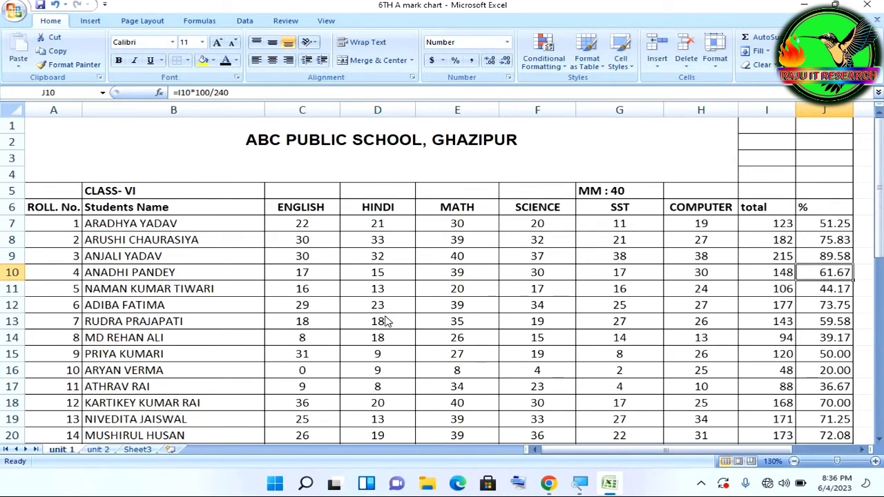
{"action": "scroll", "coordinate": [386, 321], "scroll_direction": "down", "scroll_amount": 6}
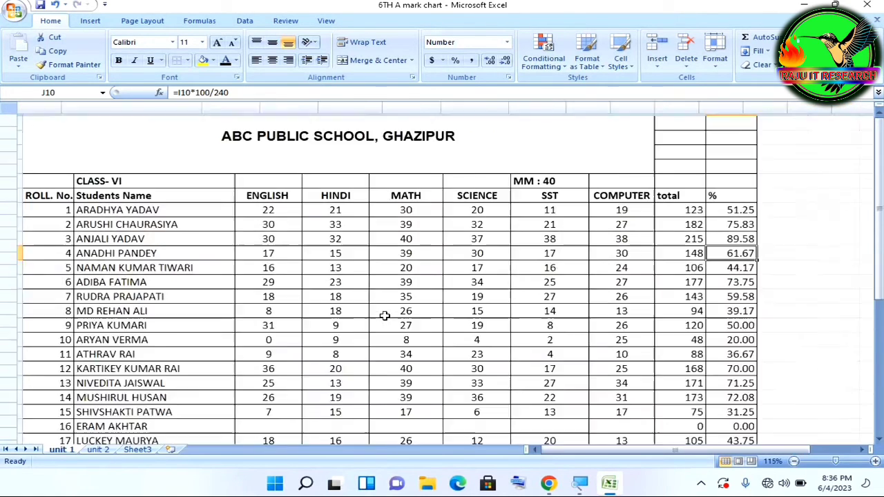
{"action": "scroll", "coordinate": [316, 318], "scroll_direction": "up", "scroll_amount": 6}
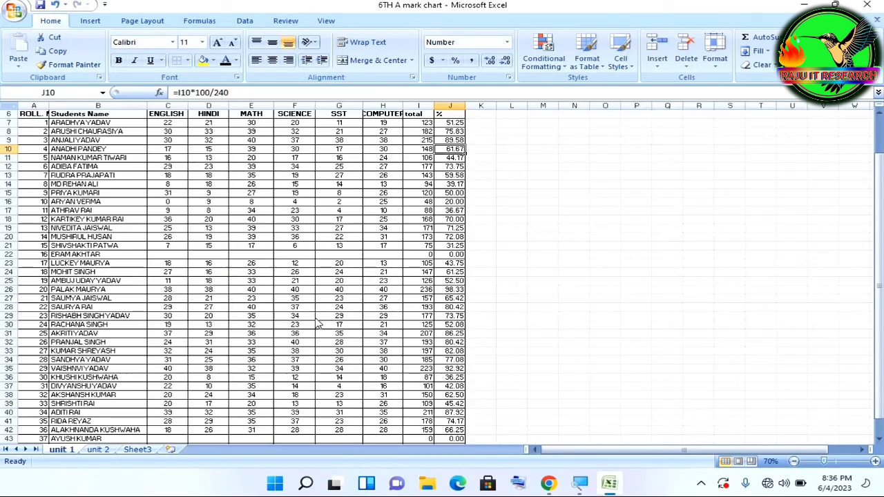
{"action": "scroll", "coordinate": [314, 317], "scroll_direction": "up", "scroll_amount": 3}
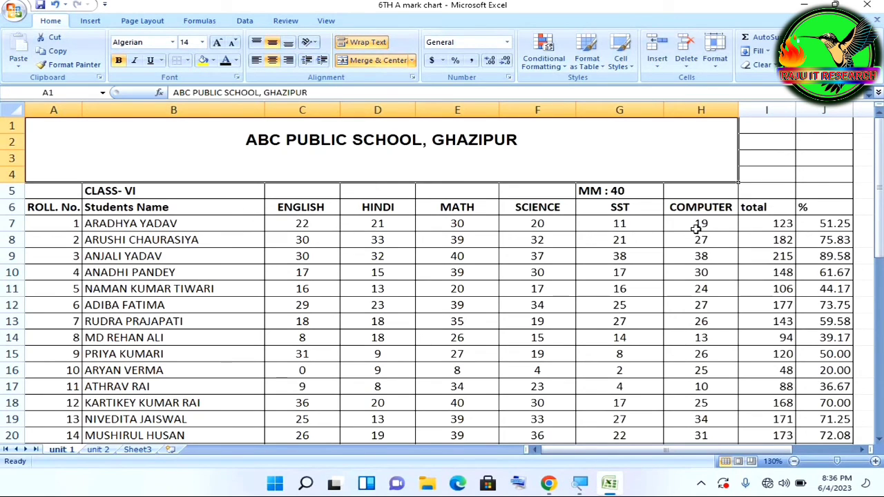
Review the total and percentage formulas in row 7 together with the six subject marks from ENGLISH to COMPUTER
{"action": "left_click", "coordinate": [758, 228]}
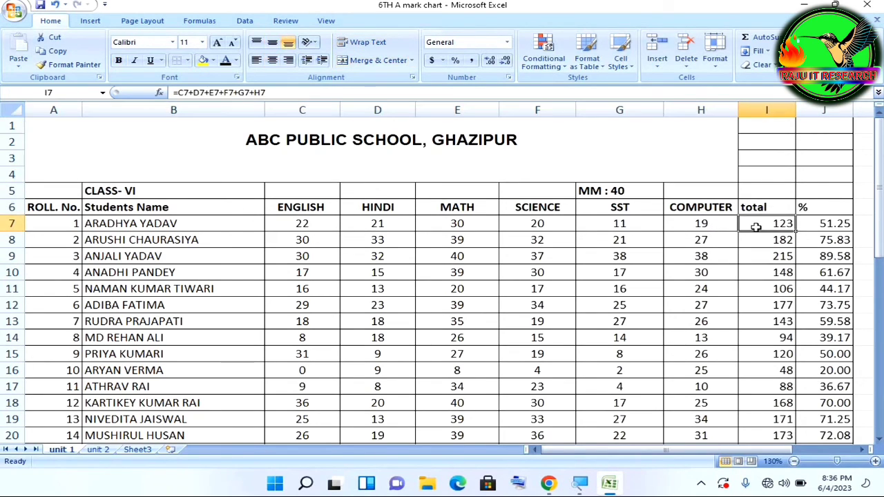
{"action": "left_click", "coordinate": [813, 226]}
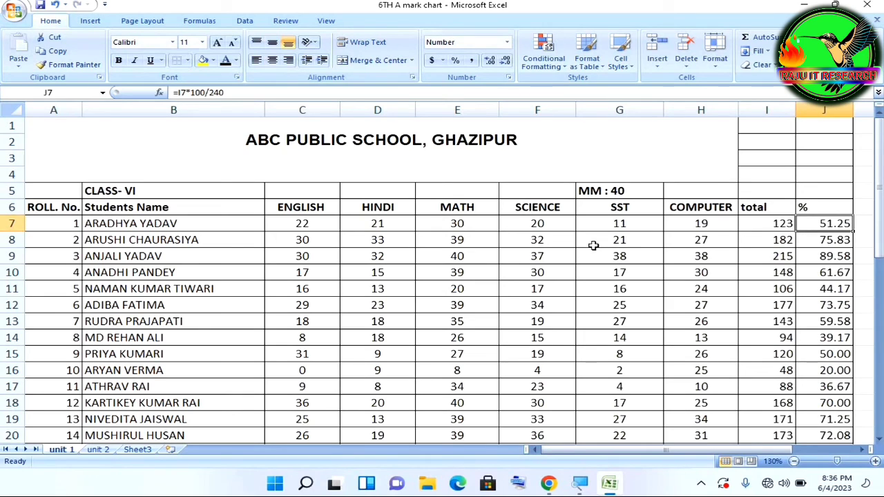
{"action": "left_click", "coordinate": [323, 225]}
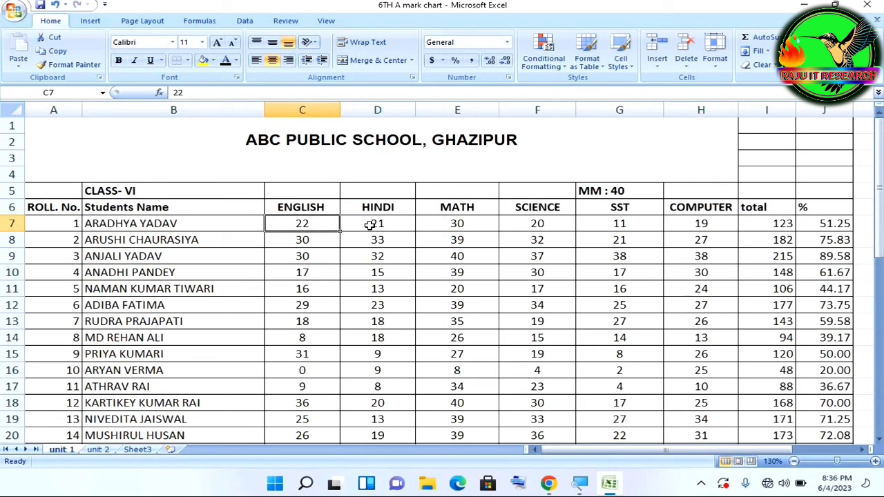
{"action": "left_click", "coordinate": [376, 224]}
{"action": "left_click", "coordinate": [463, 225]}
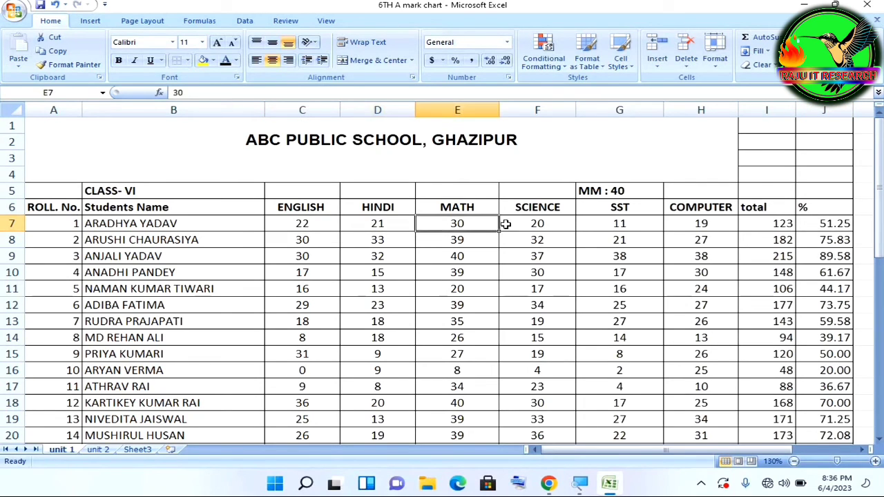
{"action": "left_click", "coordinate": [535, 224]}
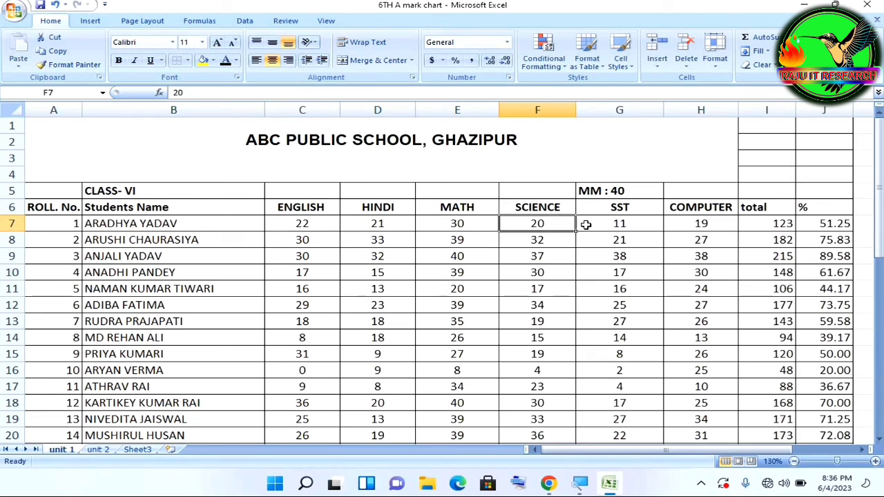
{"action": "left_click", "coordinate": [587, 224]}
{"action": "left_click", "coordinate": [697, 228]}
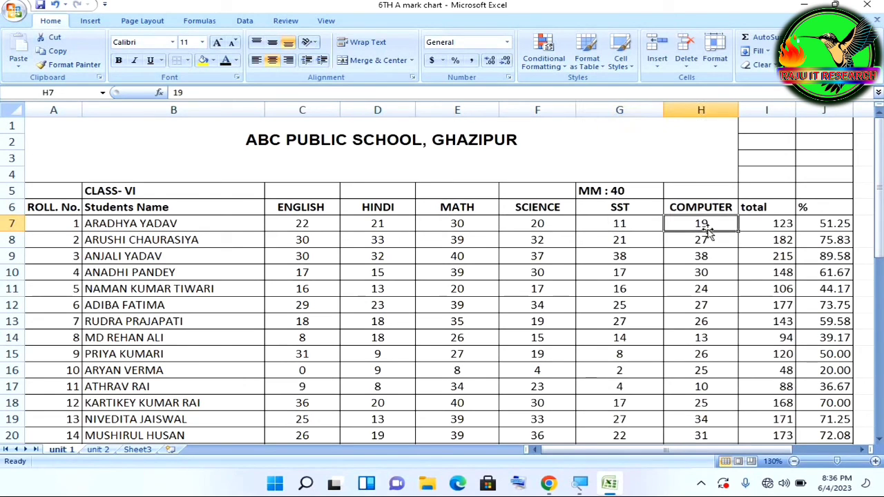
{"action": "left_click", "coordinate": [766, 223]}
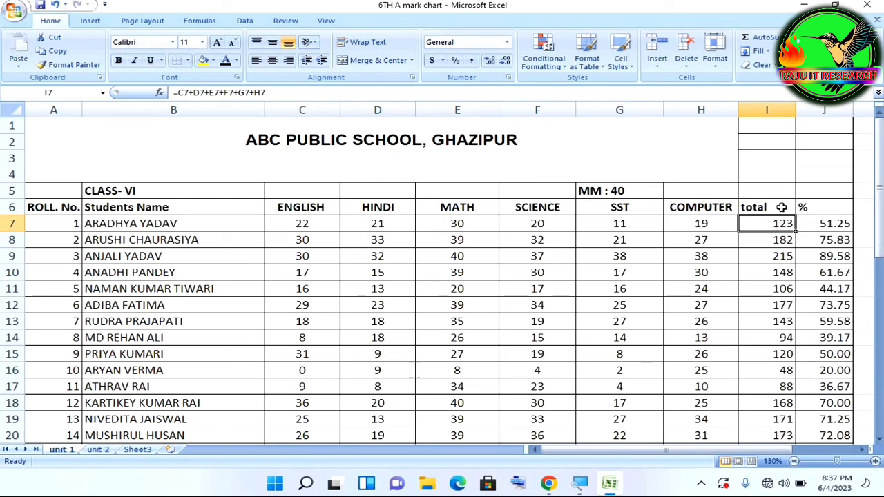
{"action": "left_click", "coordinate": [781, 207]}
{"action": "left_click", "coordinate": [773, 223]}
{"action": "left_click", "coordinate": [701, 482]}
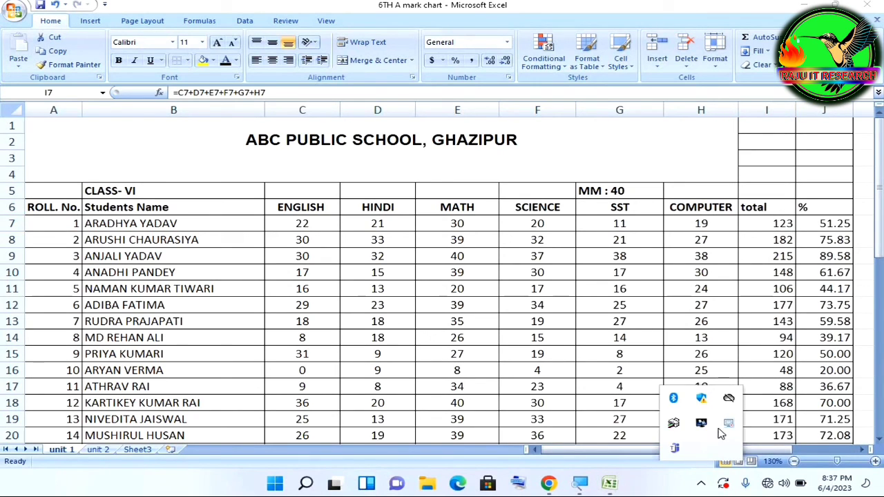